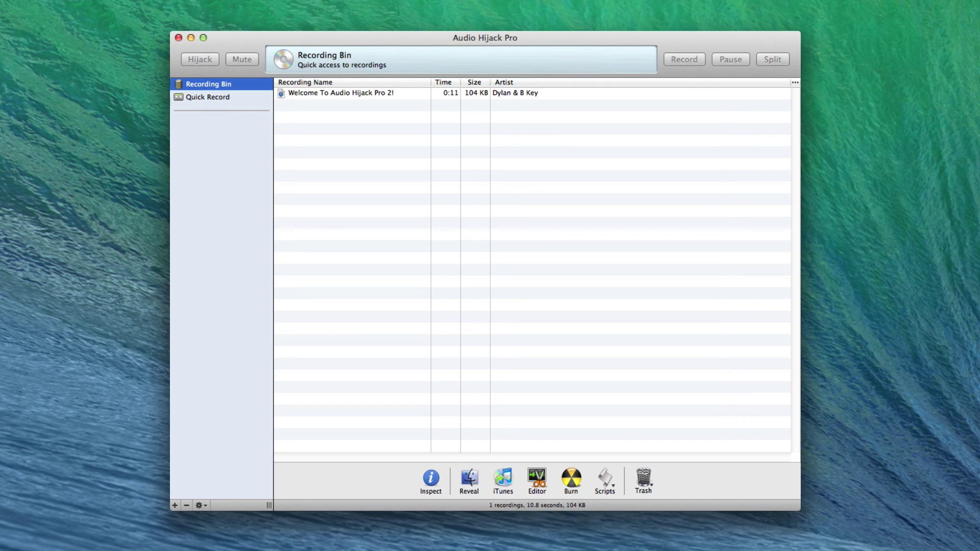
# Add a new hijack session with Cmd+N and select it in the sidebar.
pyautogui.press('super+n')
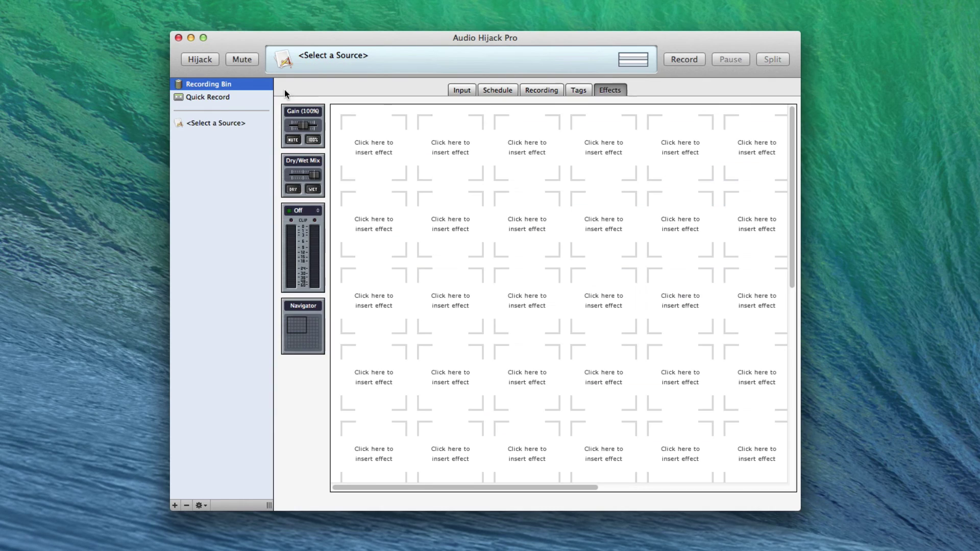
pyautogui.click(220, 126)
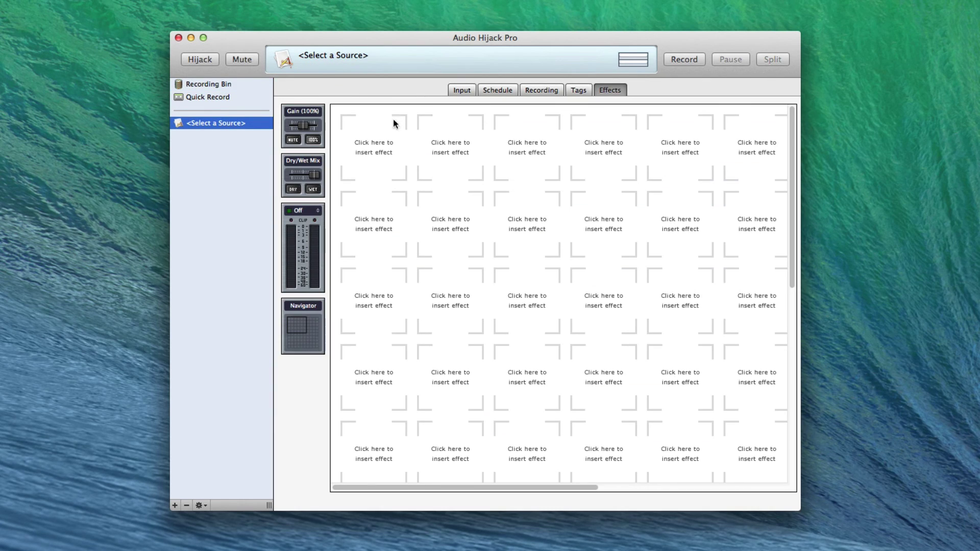
# Set the source to the BLUE NESSIE USB MIC audio device and start hijacking.
pyautogui.click(462, 91)
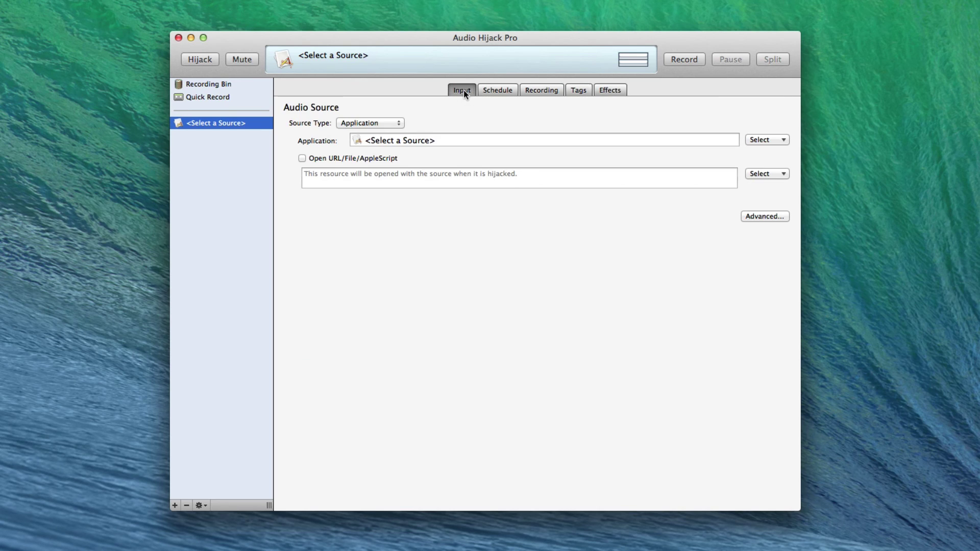
pyautogui.click(393, 124)
pyautogui.click(377, 134)
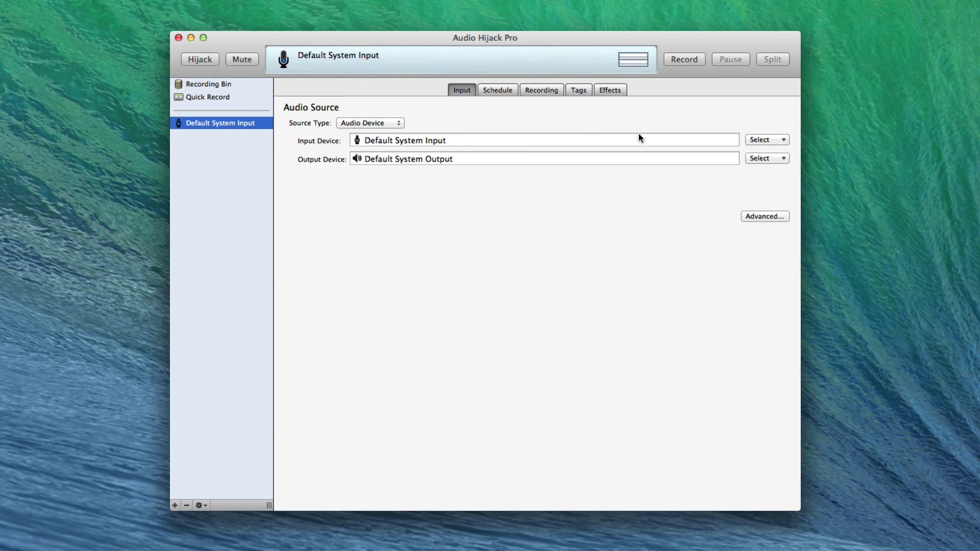
pyautogui.click(761, 140)
pyautogui.click(793, 211)
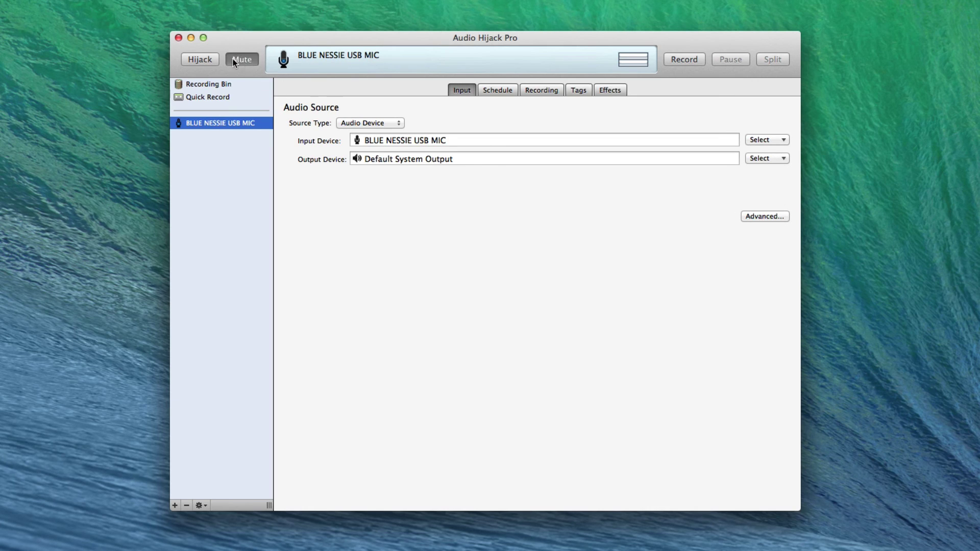
pyautogui.click(201, 59)
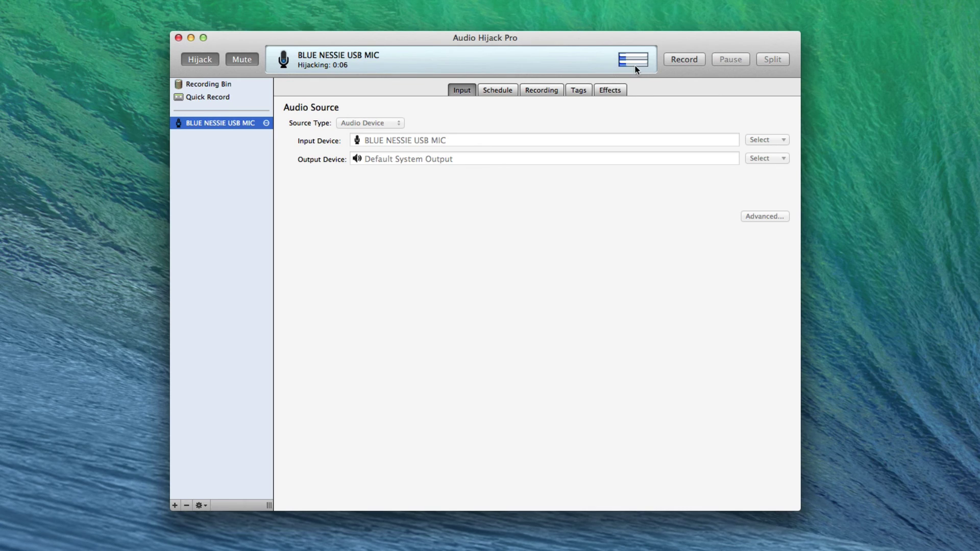
# Switch the effects-grid level meter from In Peak to Out Peak, then open the first effect slot.
pyautogui.click(610, 90)
pyautogui.click(311, 211)
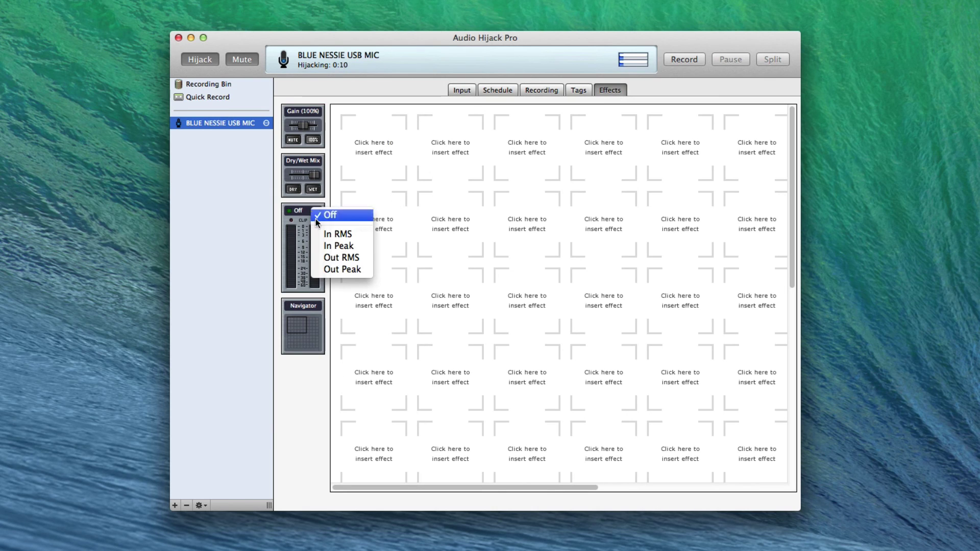
pyautogui.click(337, 246)
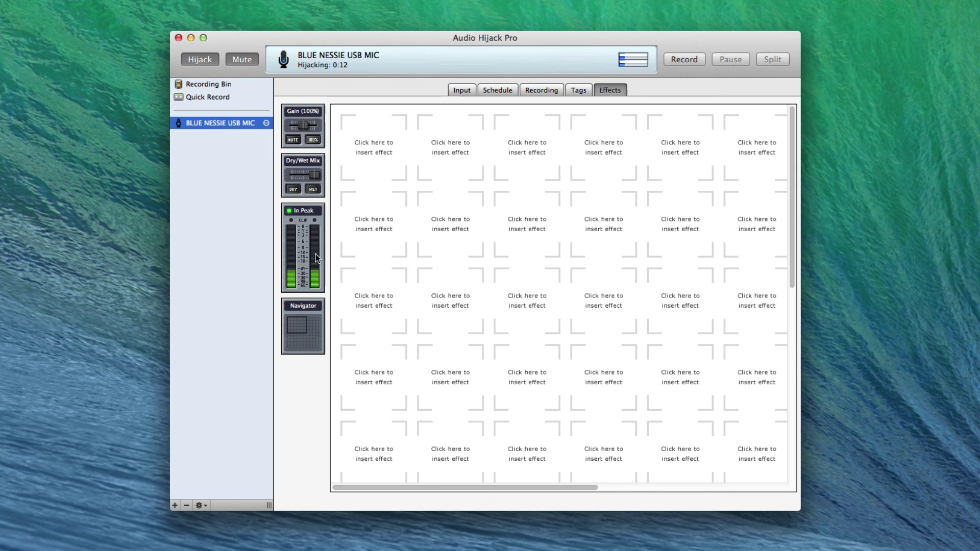
pyautogui.click(314, 217)
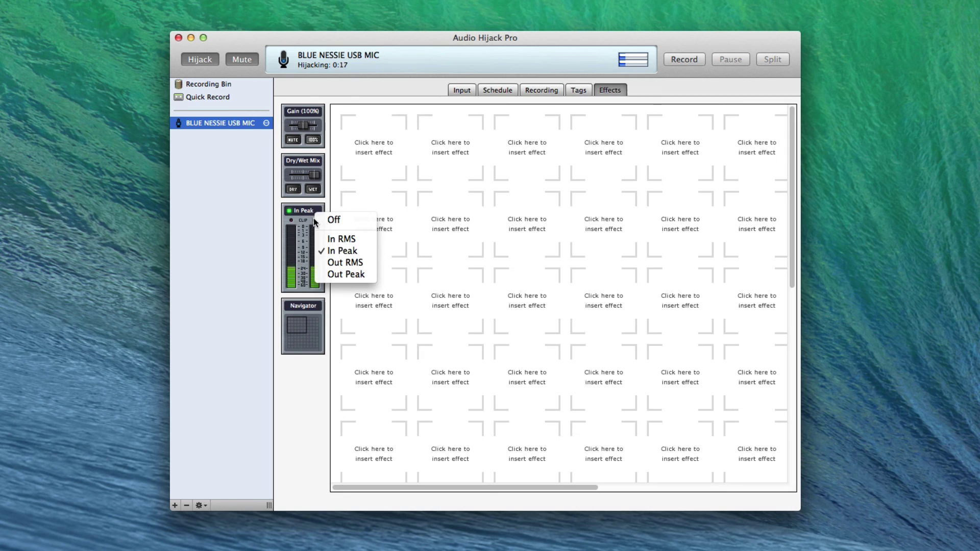
pyautogui.click(351, 274)
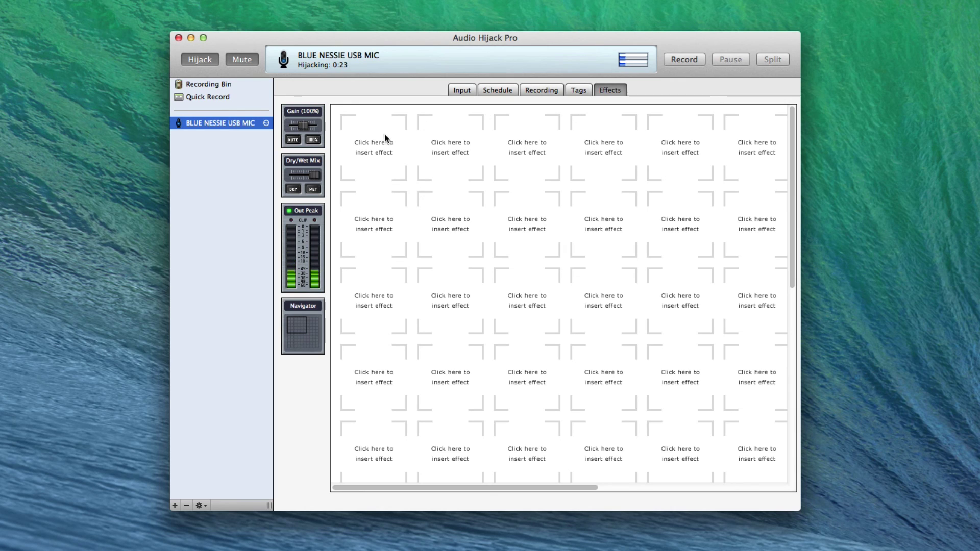
pyautogui.click(368, 139)
pyautogui.moveTo(415, 152)
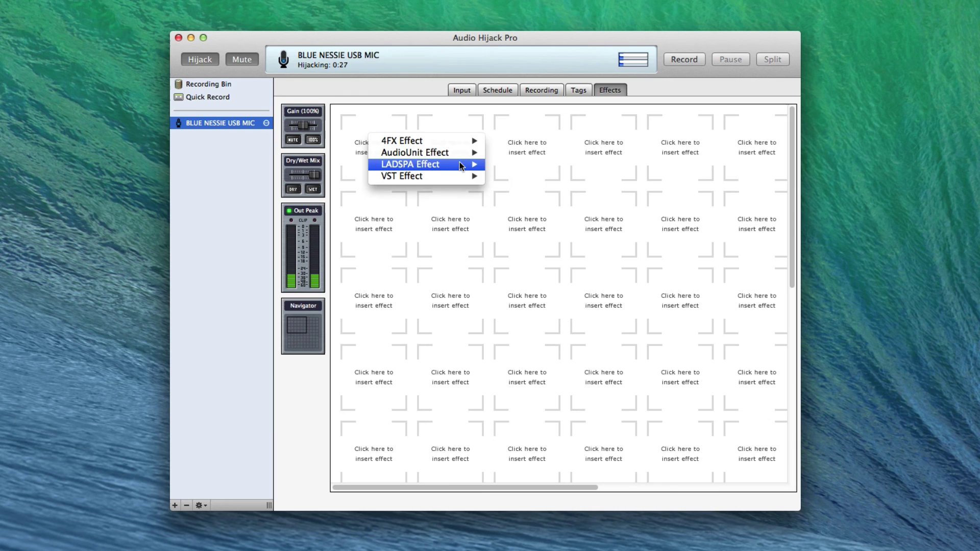
pyautogui.moveTo(521, 153)
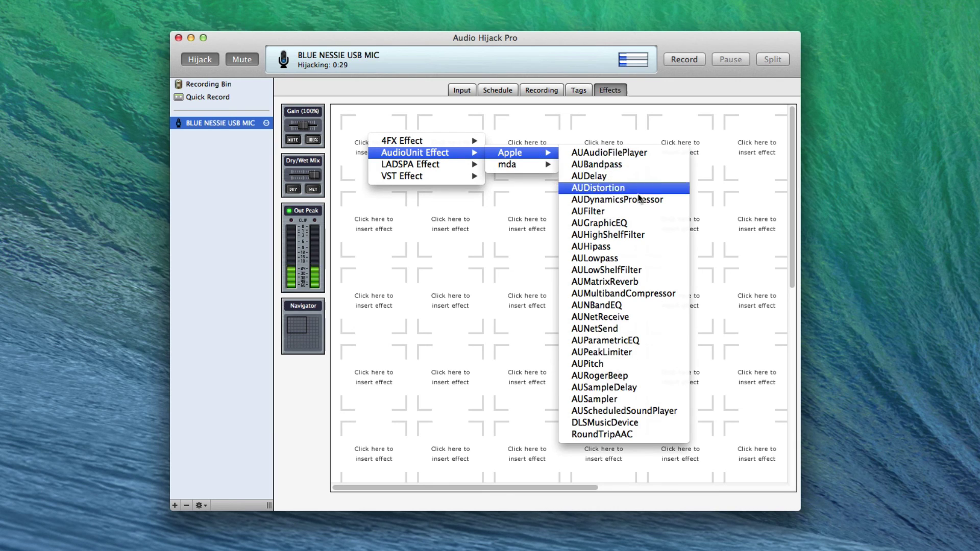
# Insert AUDynamicsProcessor with the Hard Gate preset and threshold raised to about -23.4 dB.
pyautogui.click(635, 201)
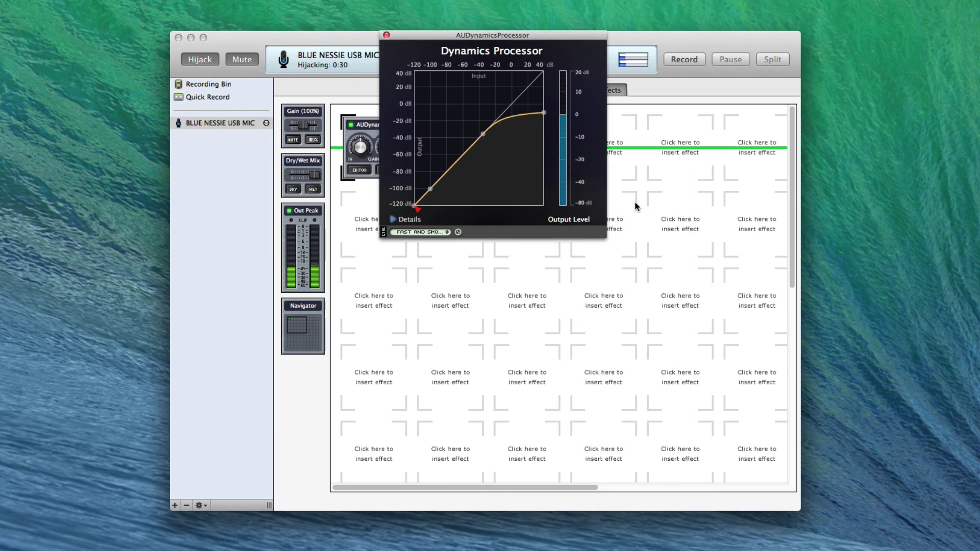
pyautogui.click(441, 231)
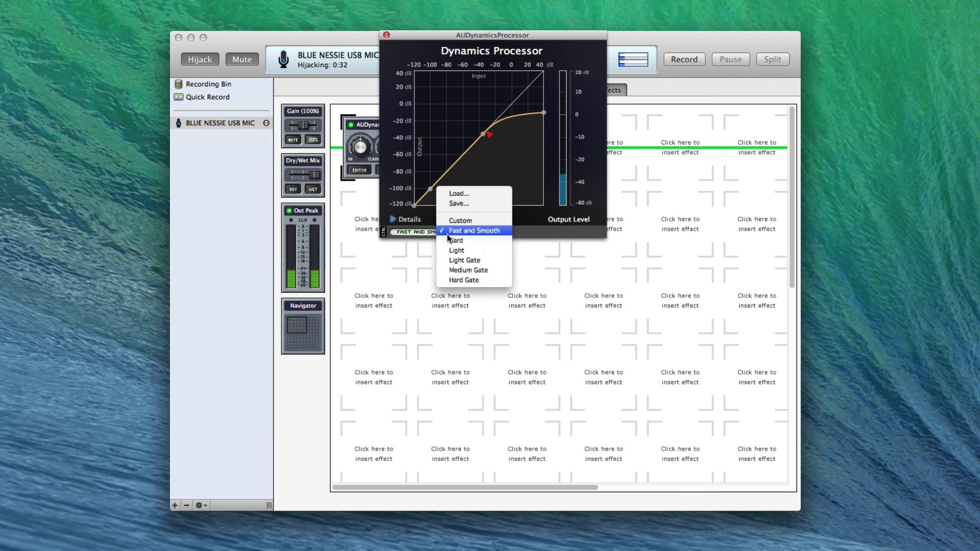
pyautogui.click(468, 279)
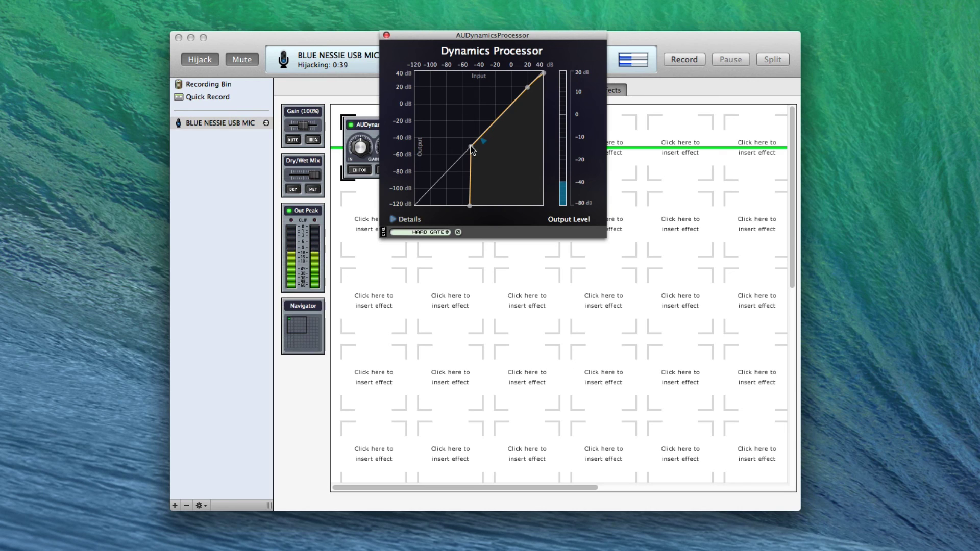
pyautogui.moveTo(471, 149); pyautogui.dragTo(493, 138)
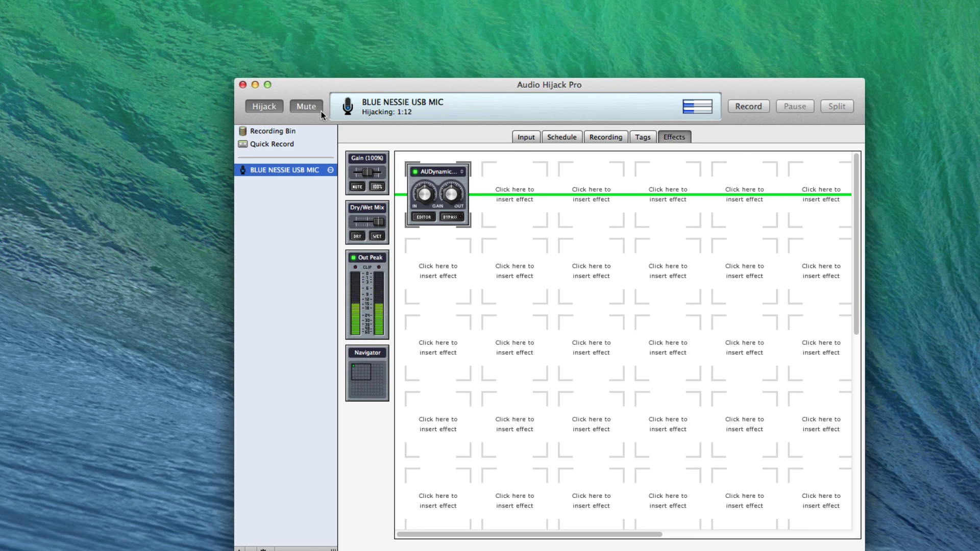
# Return from the effects grid to the Input settings and stop the Blue Nessie hijack.
pyautogui.click(524, 138)
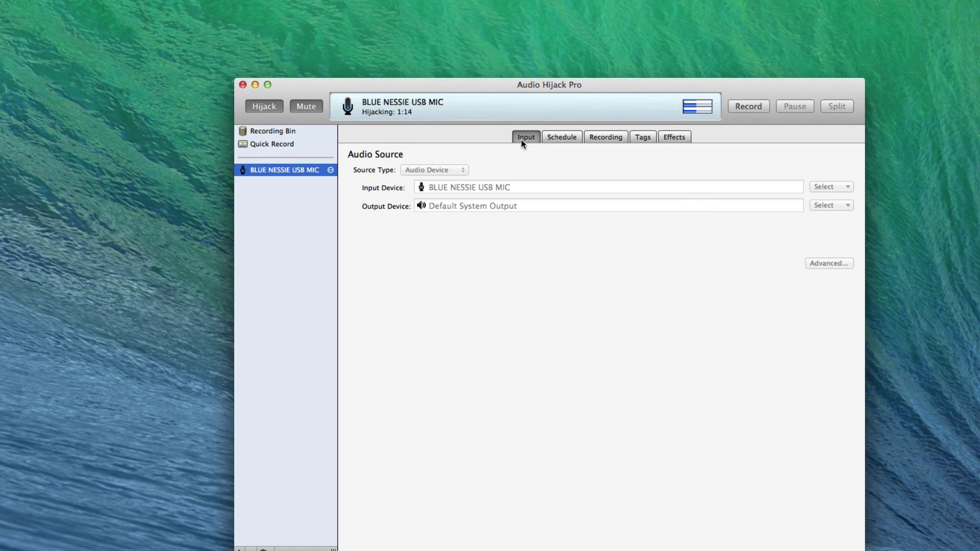
pyautogui.click(669, 138)
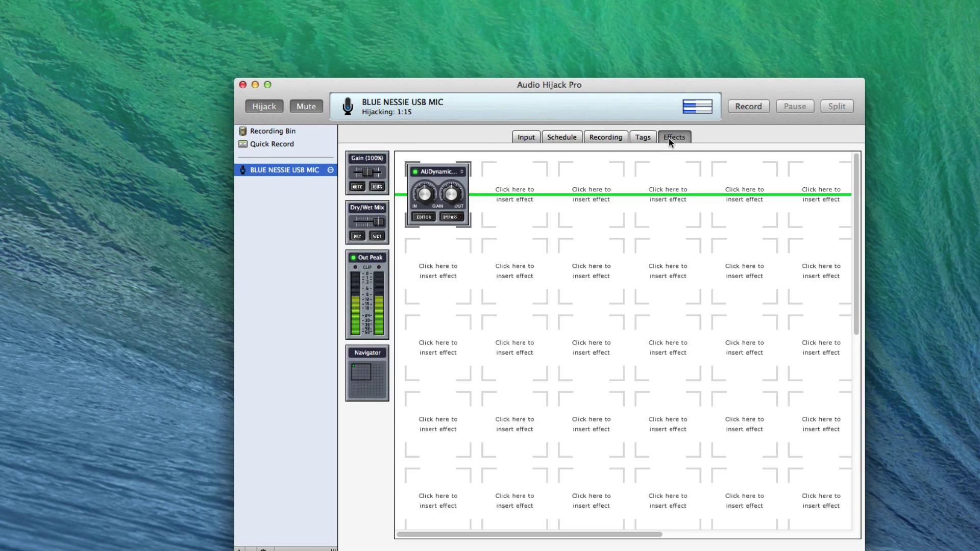
pyautogui.click(521, 136)
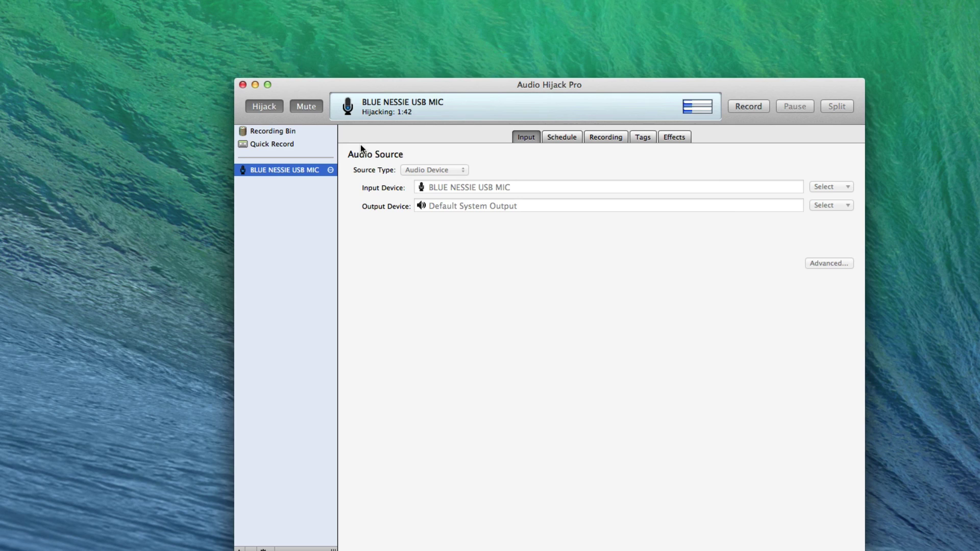
pyautogui.click(275, 104)
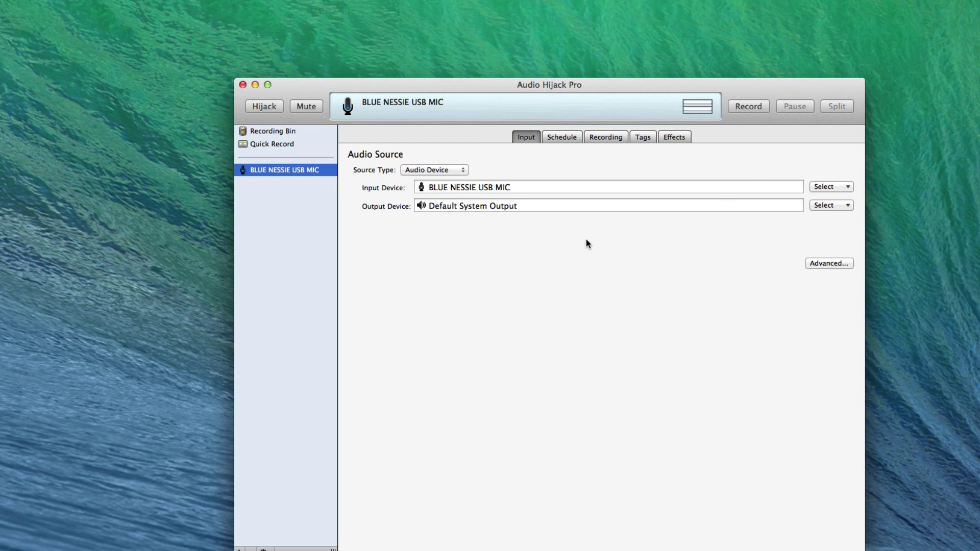
# Set the output device to Soundflower (2ch) and restart hijacking the microphone.
pyautogui.click(831, 204)
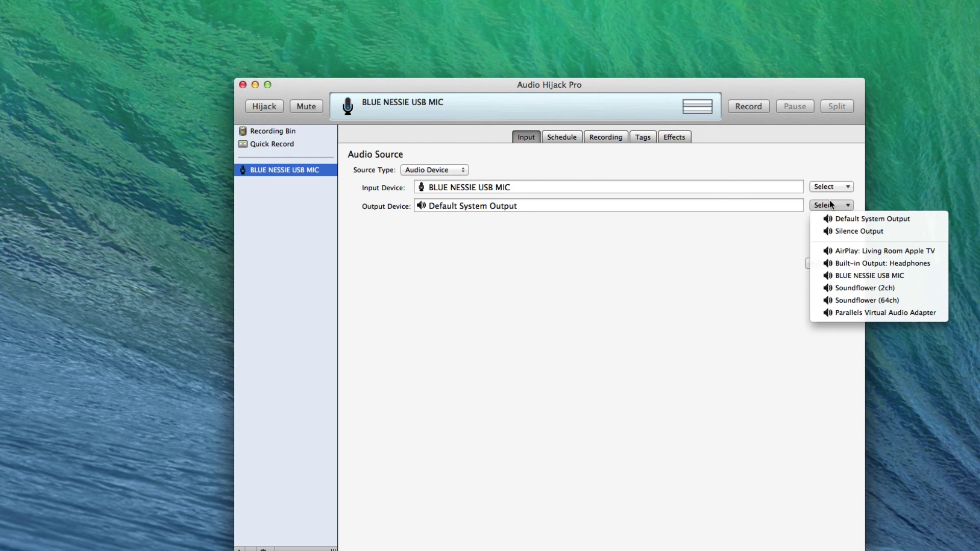
pyautogui.click(848, 290)
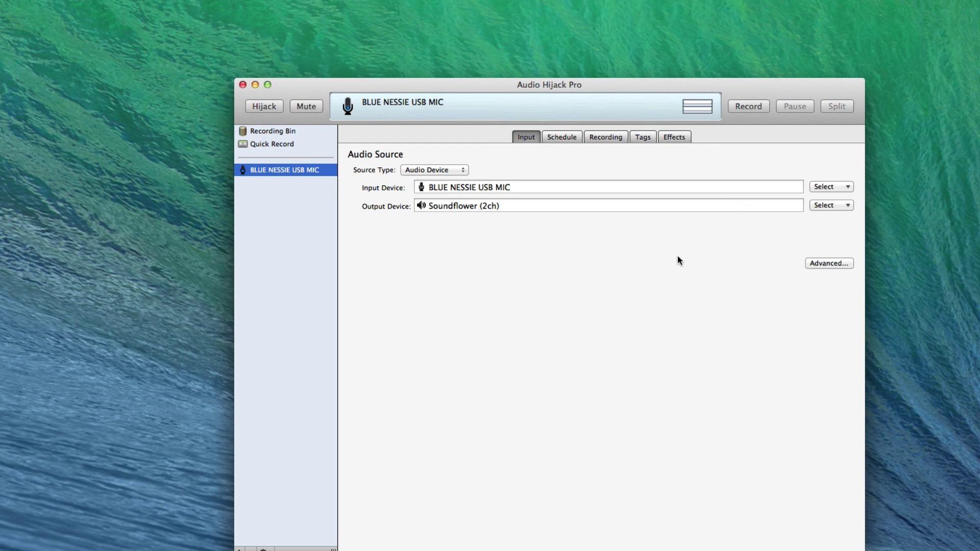
pyautogui.click(266, 109)
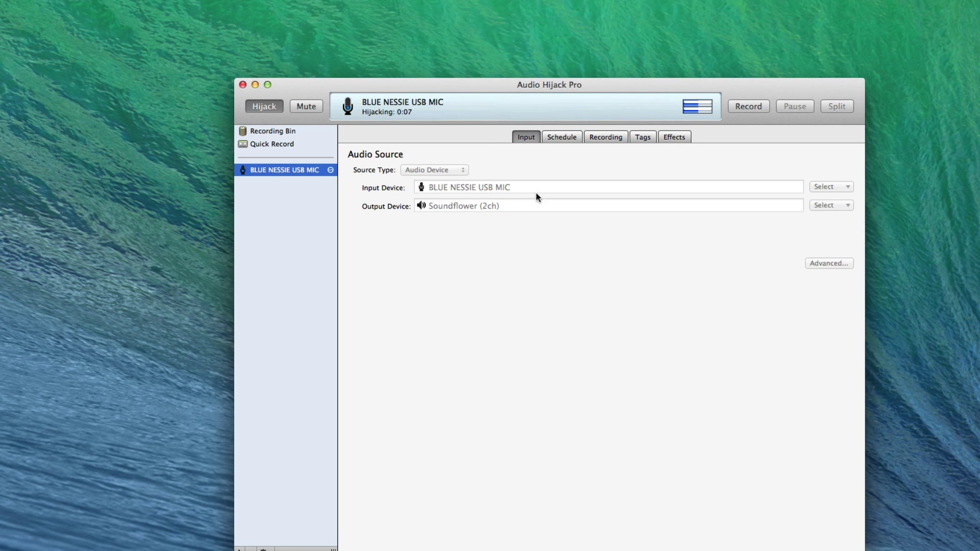
# Open the AUDynamicsProcessor editor from the session's effects grid.
pyautogui.click(689, 138)
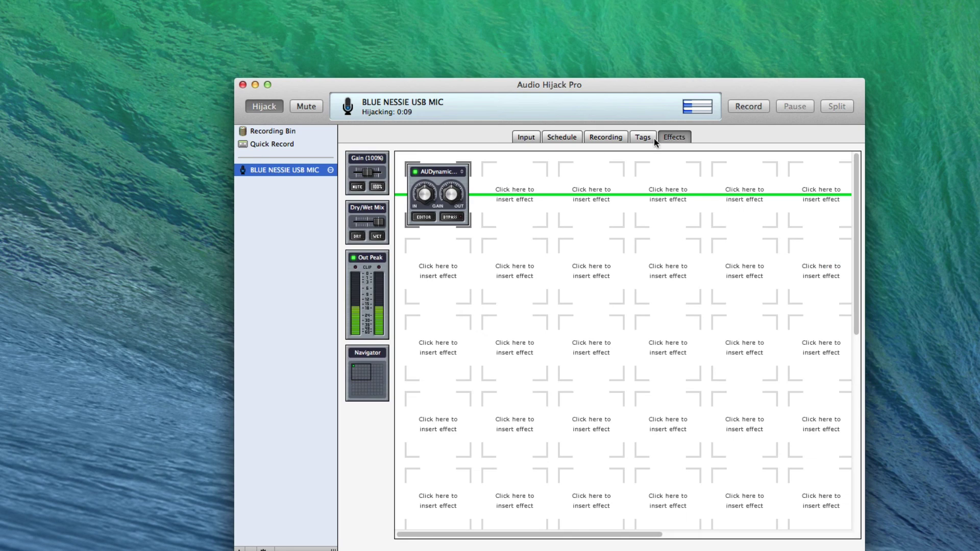
pyautogui.click(424, 217)
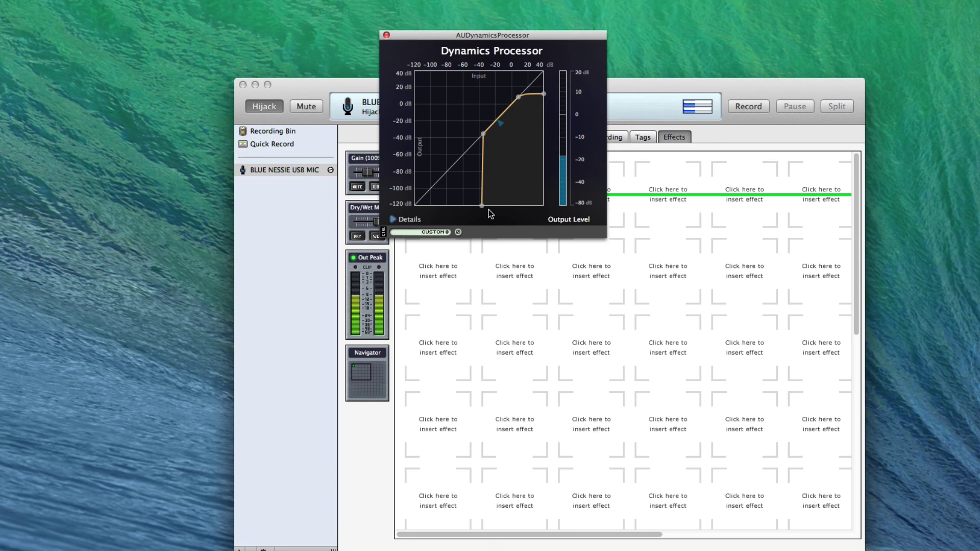
pyautogui.moveTo(482, 207)
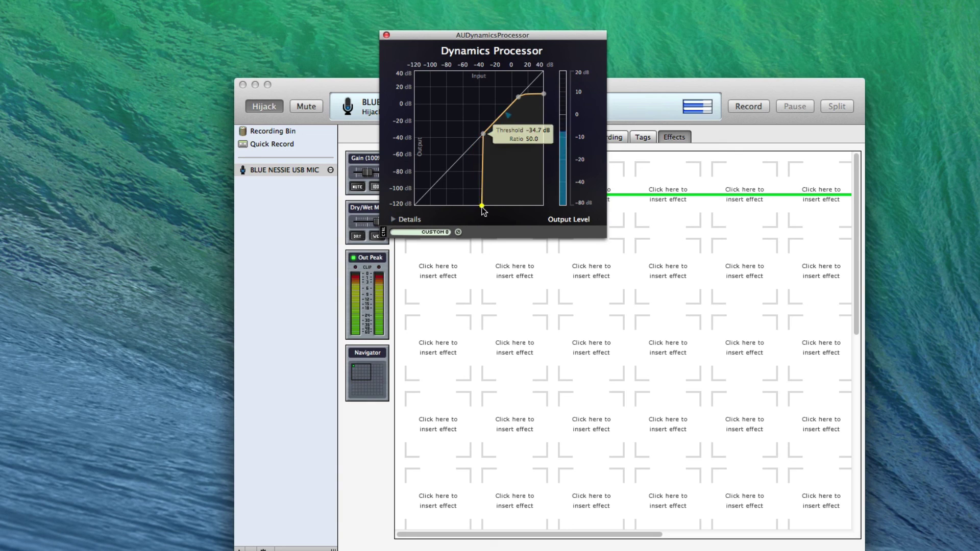
# Adjust the gate's expansion point until the ratio reads about 7.1.
pyautogui.moveTo(481, 208); pyautogui.dragTo(448, 207)
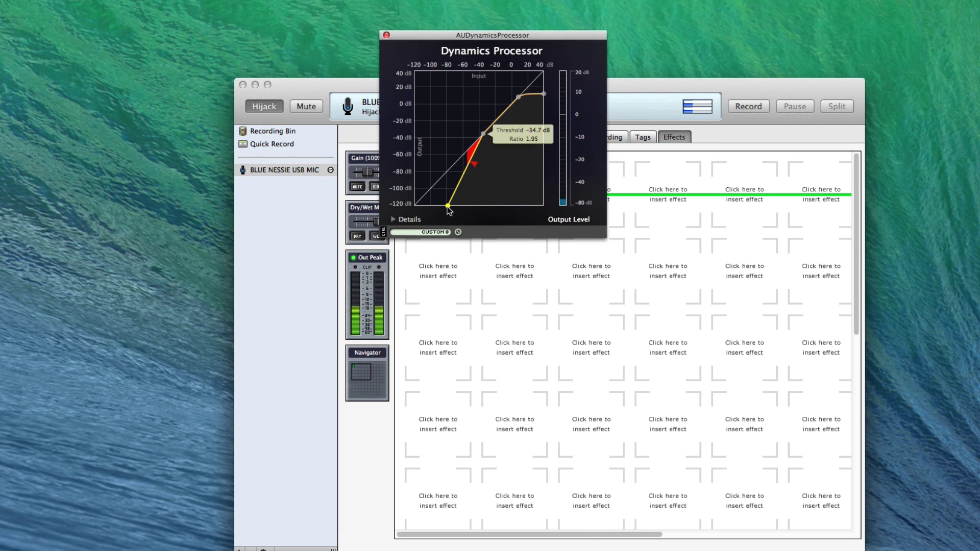
pyautogui.moveTo(448, 207)
pyautogui.mouseDown()
pyautogui.moveTo(413, 205)
pyautogui.moveTo(457, 218)
pyautogui.mouseUp()
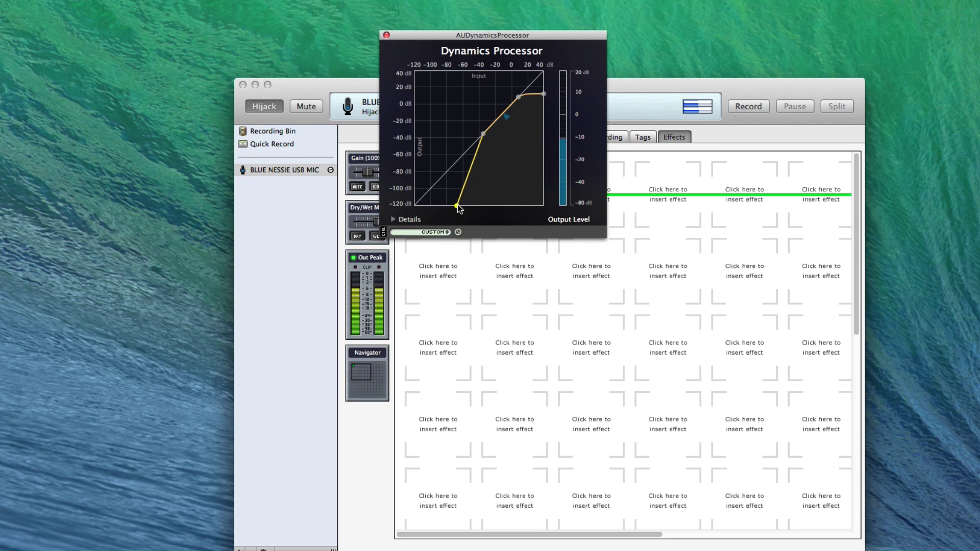
pyautogui.moveTo(457, 206); pyautogui.dragTo(474, 206)
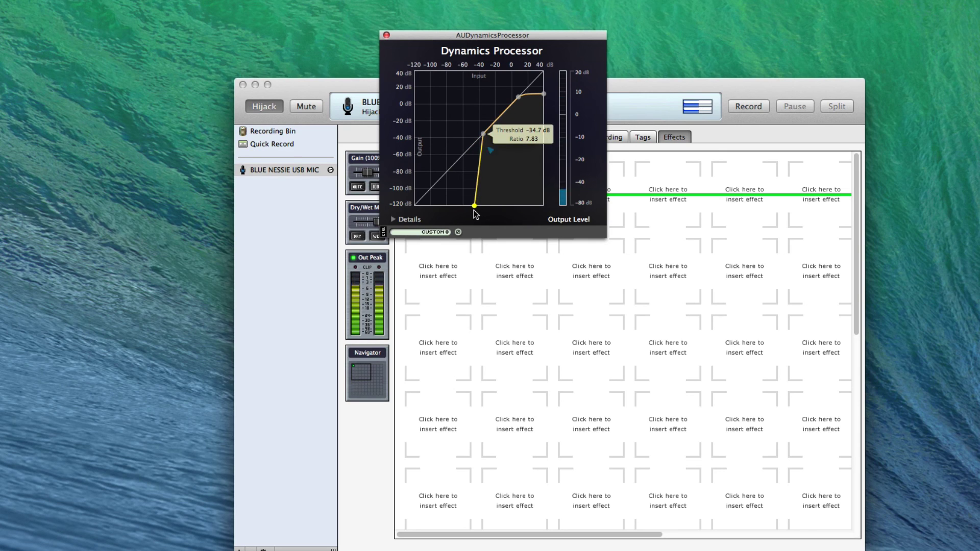
pyautogui.moveTo(474, 207); pyautogui.dragTo(473, 208)
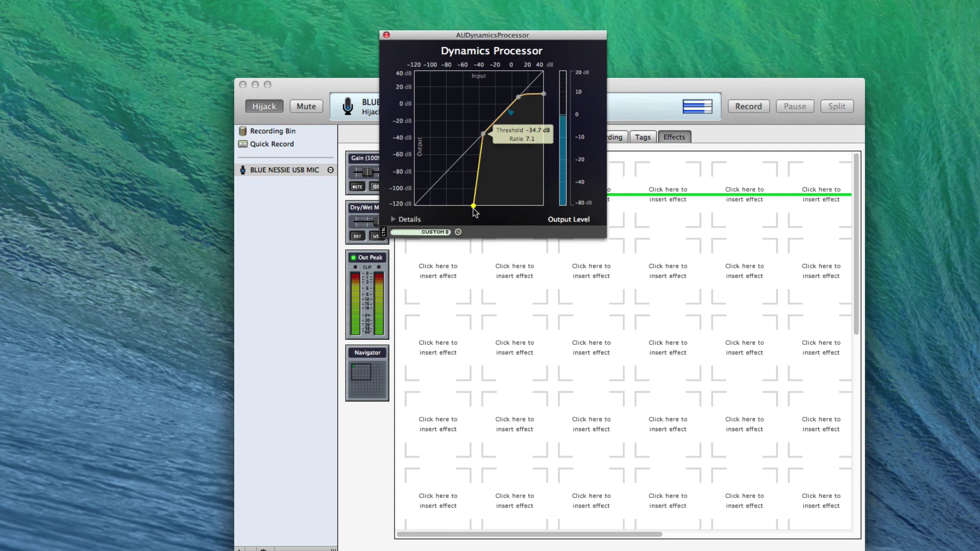
pyautogui.click(474, 212)
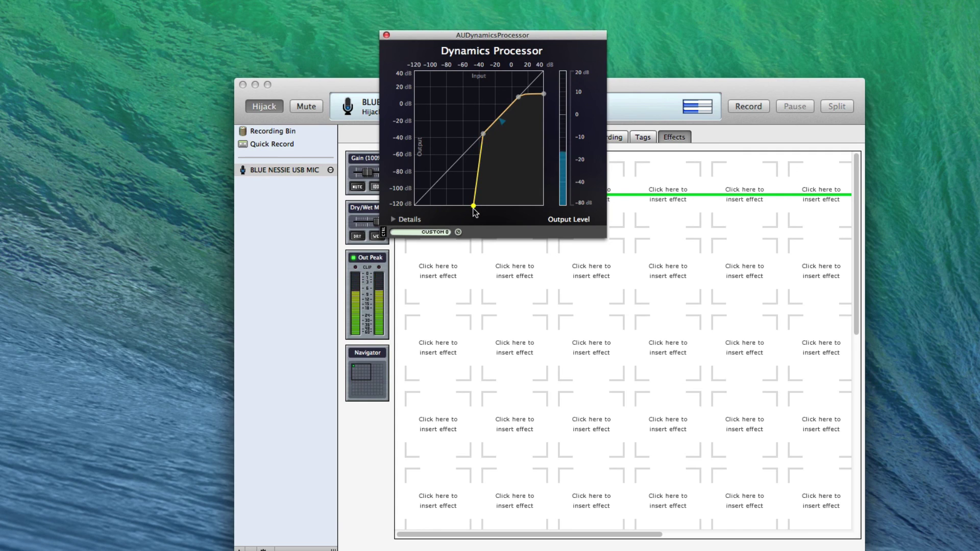